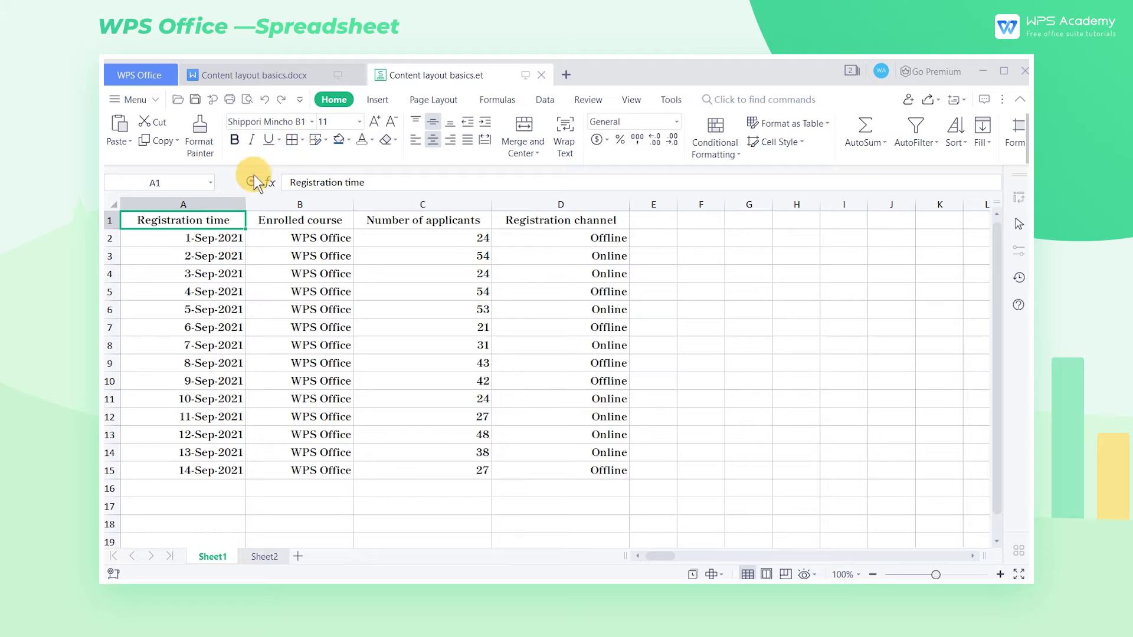
Step: Insert a new column A headed 'Serial number' and autofit its width
{"action": "left_click", "coordinate": [215, 209]}
{"action": "right_click", "coordinate": [215, 209]}
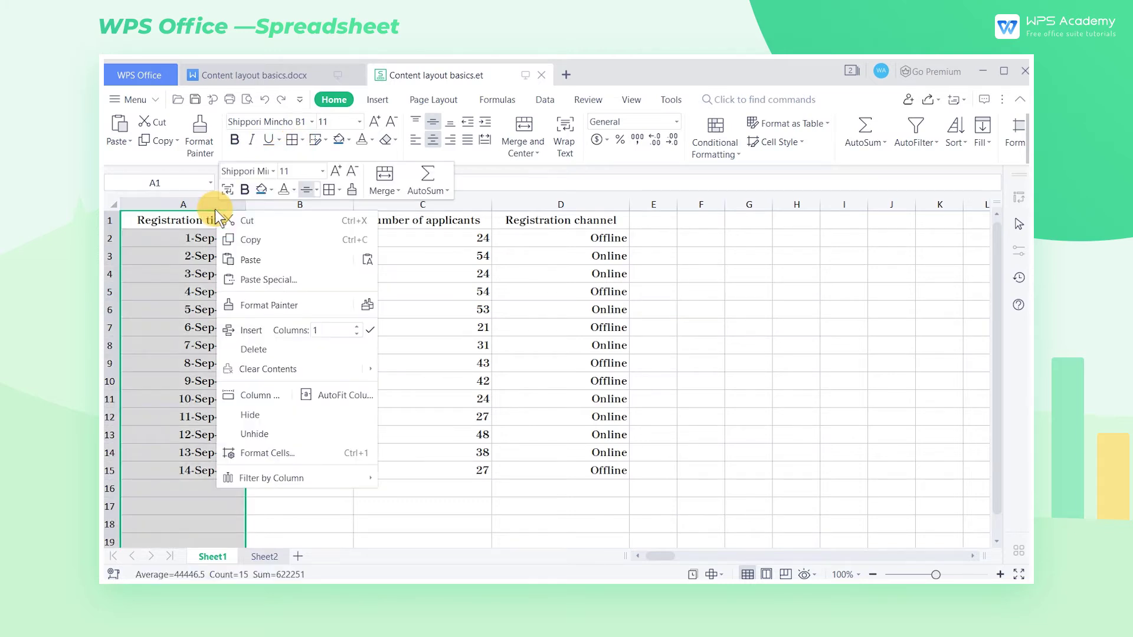
{"action": "left_click", "coordinate": [263, 328]}
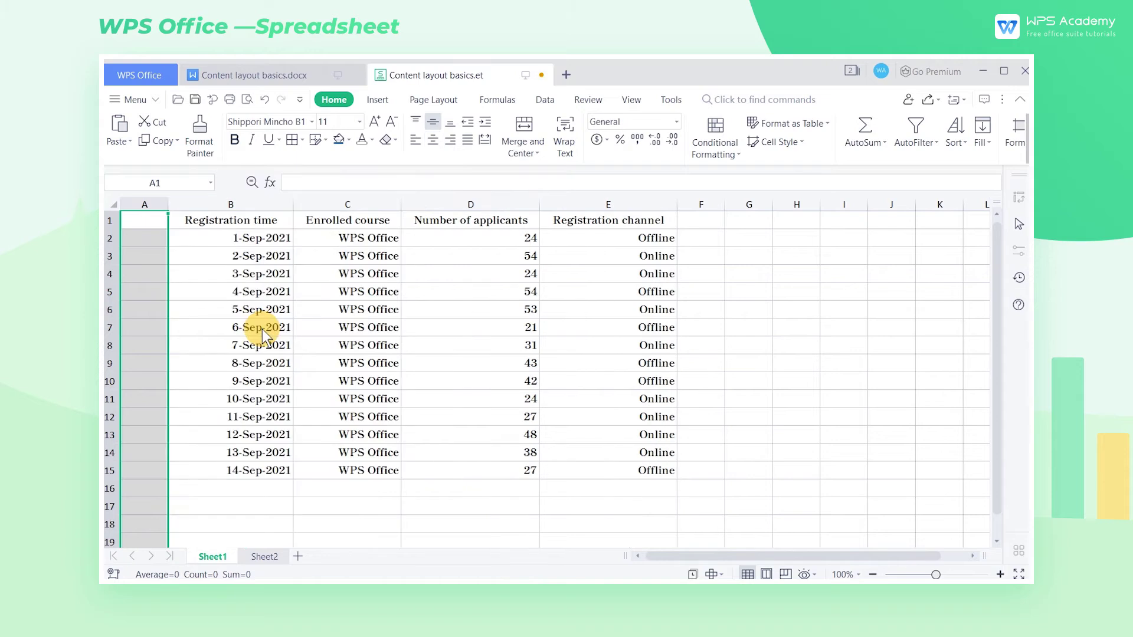
{"action": "left_click", "coordinate": [148, 228]}
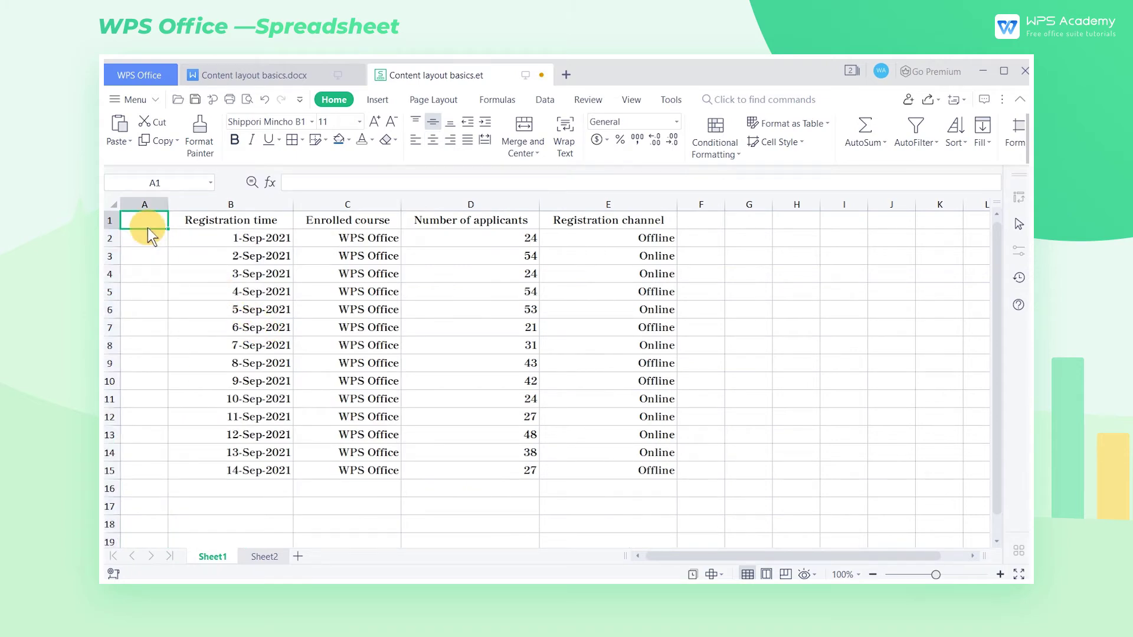
{"action": "key", "text": "ctrl+v"}
{"action": "double_click", "coordinate": [168, 205]}
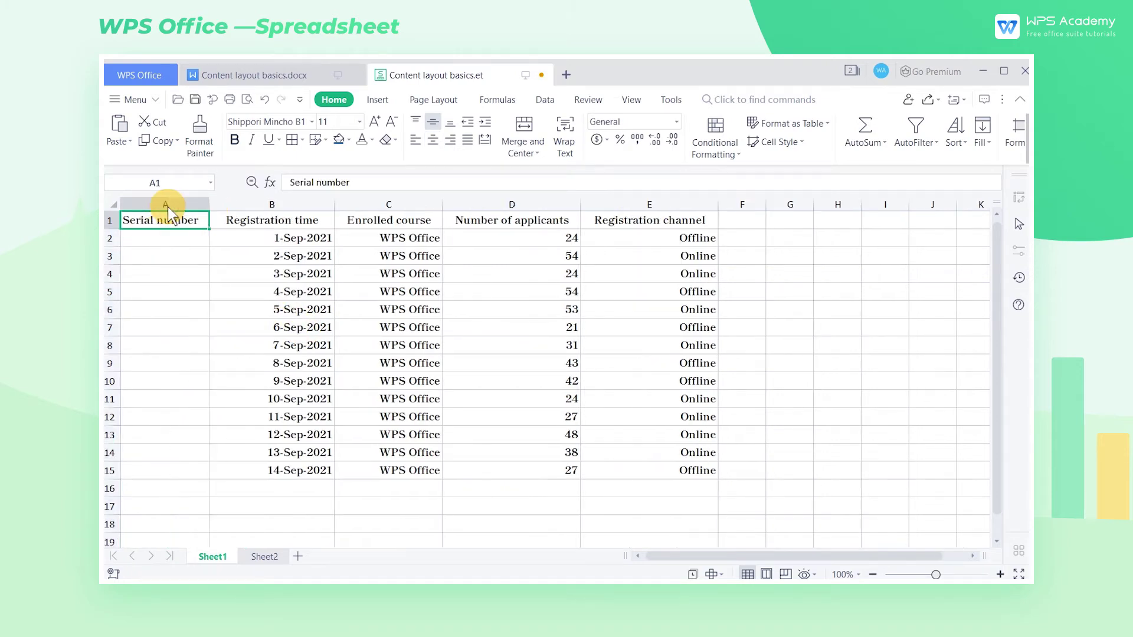
Step: Fill column A with serial numbers 1 through 14, starting from 1 in A2
{"action": "left_click", "coordinate": [168, 234]}
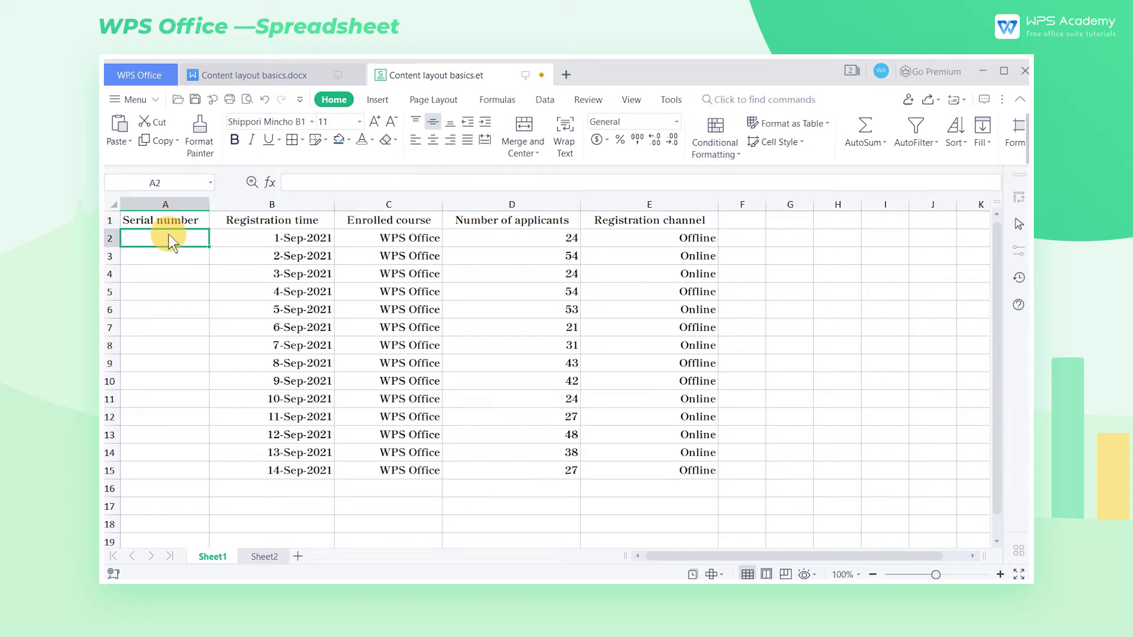
{"action": "type", "text": "1"}
{"action": "key", "text": "ctrl+Return"}
{"action": "double_click", "coordinate": [210, 247]}
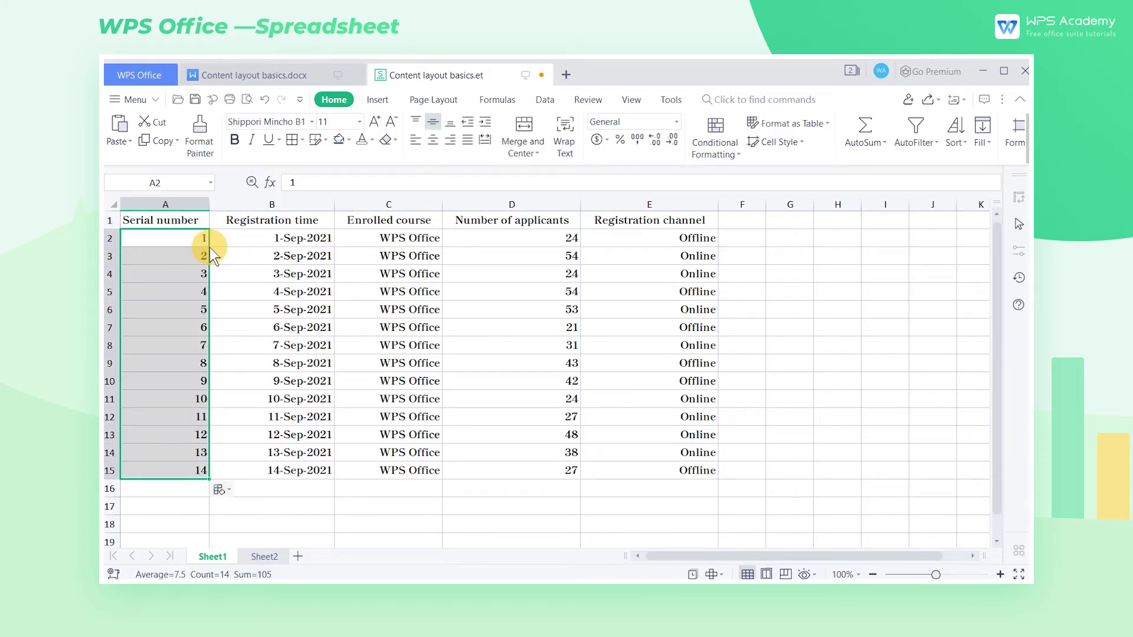
{"action": "left_click", "coordinate": [192, 238]}
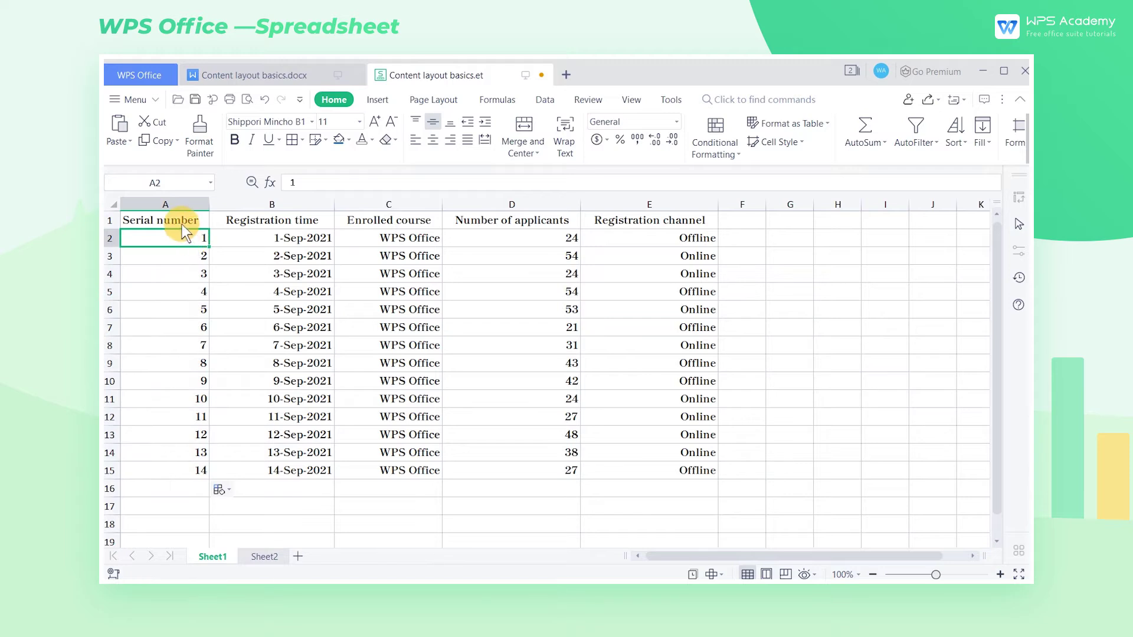
{"action": "left_click", "coordinate": [182, 224]}
Step: Apply thick-line Outline and Inside borders to the range A1:E15
{"action": "left_click_drag", "start_coordinate": [180, 221], "coordinate": [633, 465]}
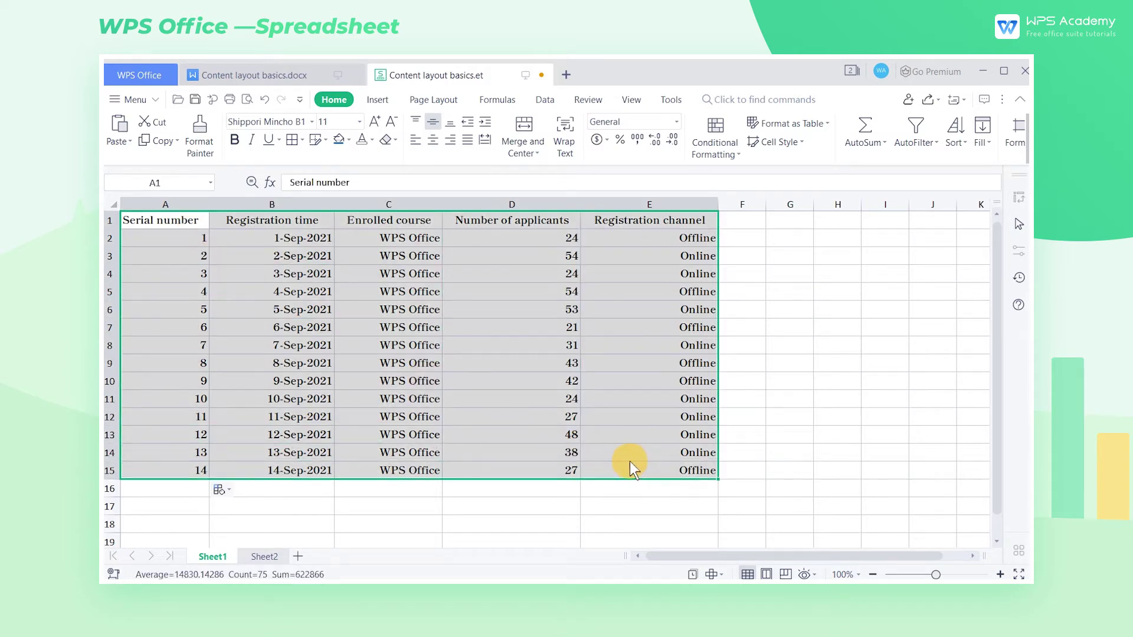
{"action": "key", "text": "ctrl+1"}
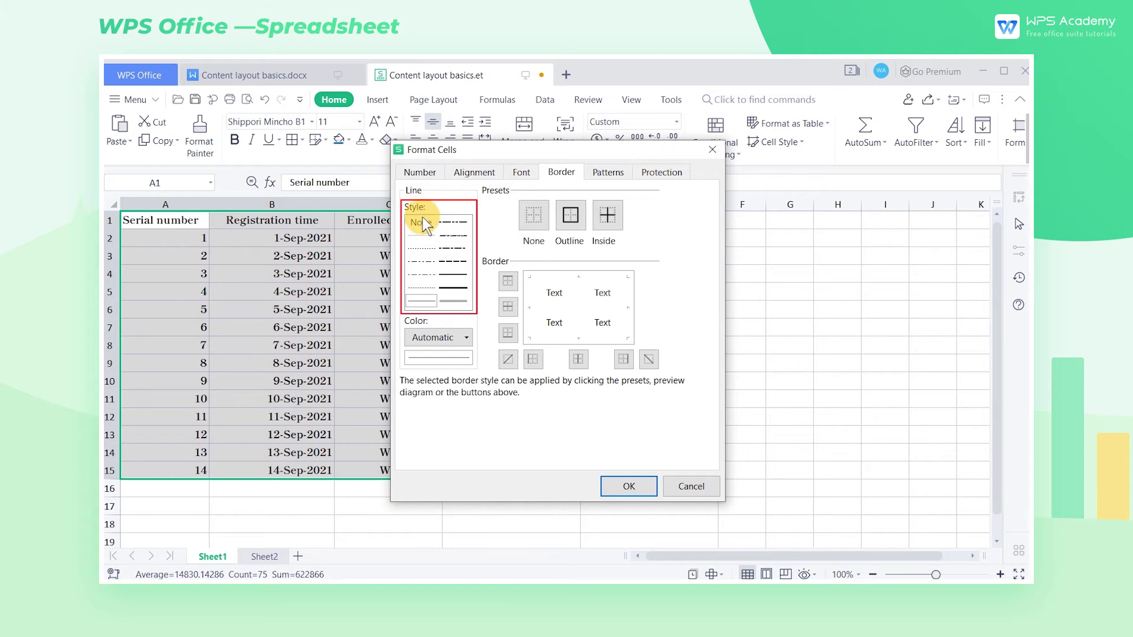
{"action": "left_click", "coordinate": [604, 220]}
{"action": "left_click", "coordinate": [449, 289]}
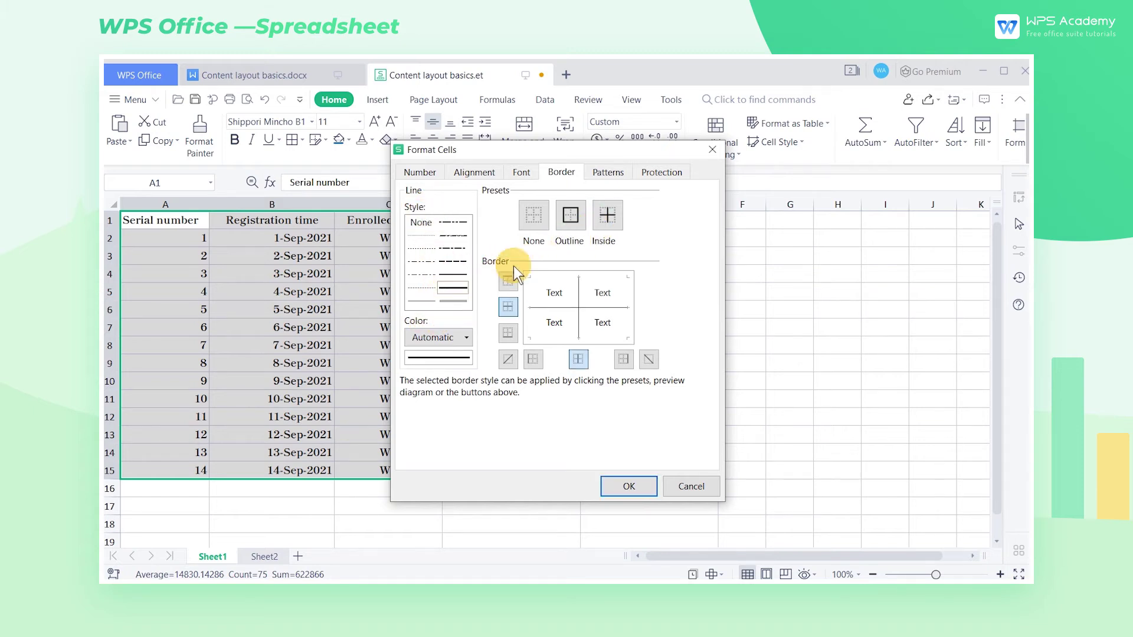
{"action": "left_click", "coordinate": [570, 216]}
{"action": "left_click", "coordinate": [624, 486]}
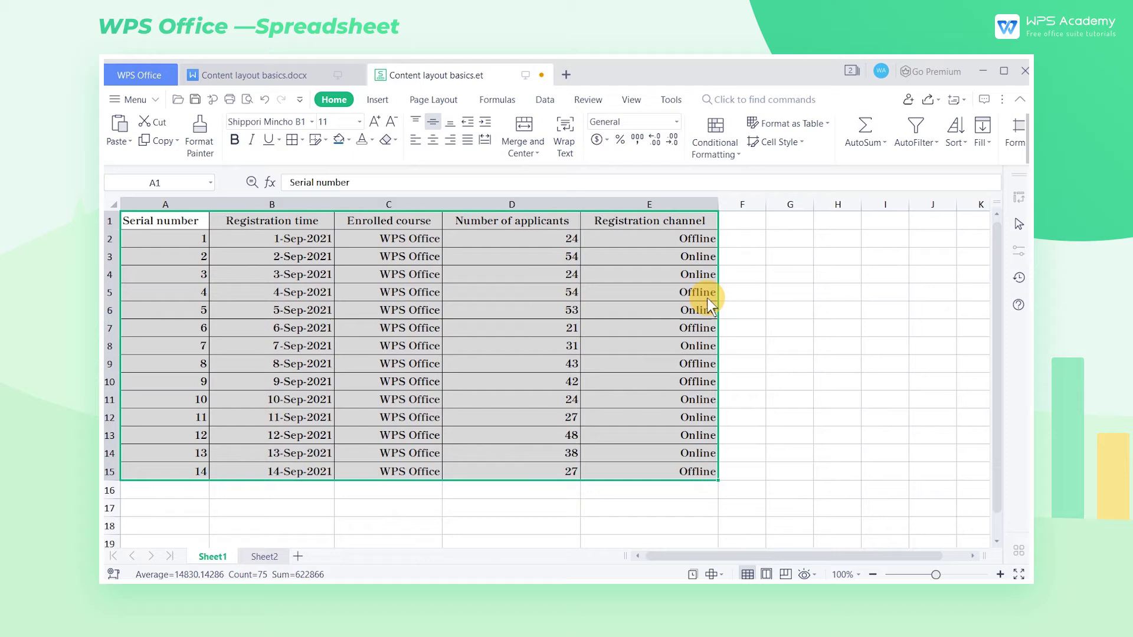
{"action": "left_click", "coordinate": [777, 224]}
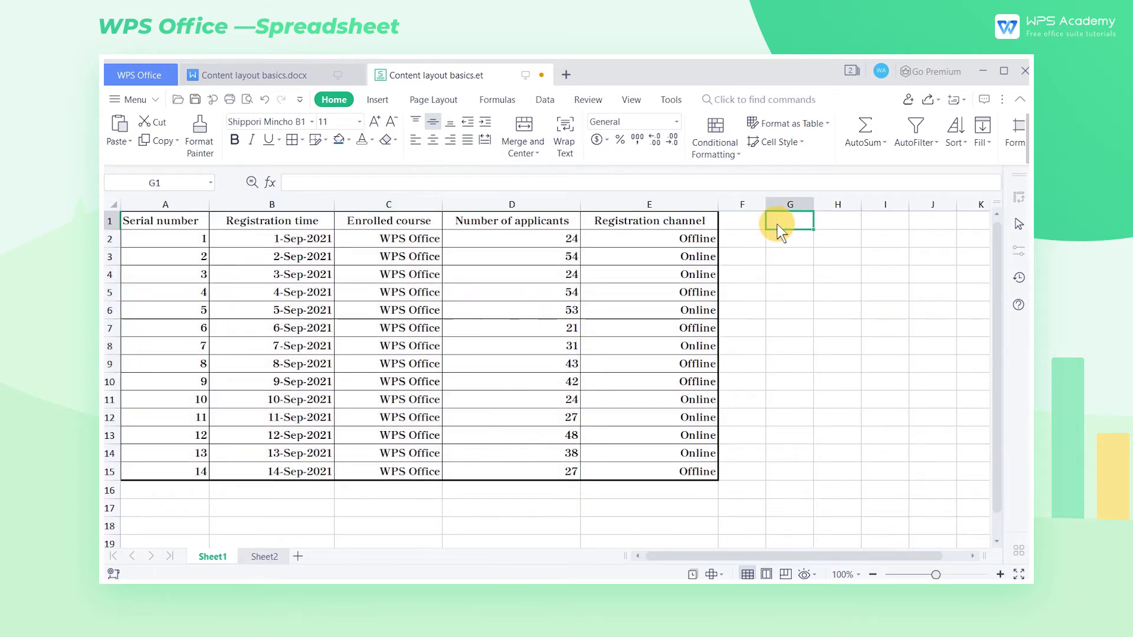
Step: Uncheck View Gridlines on the View tab
{"action": "left_click", "coordinate": [628, 106]}
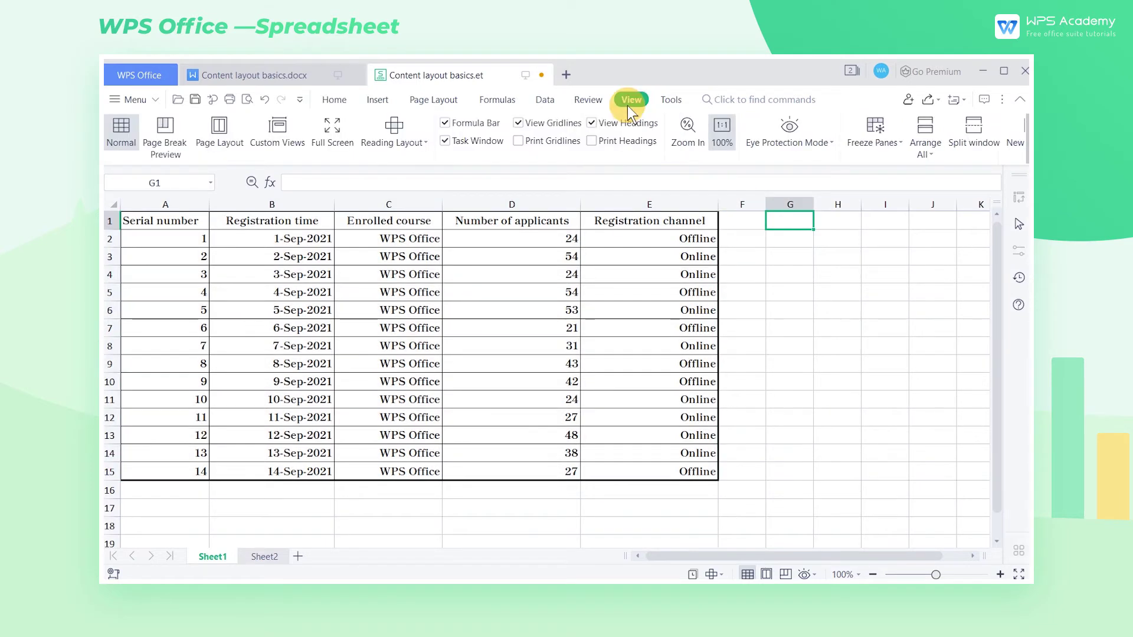
{"action": "left_click", "coordinate": [518, 124]}
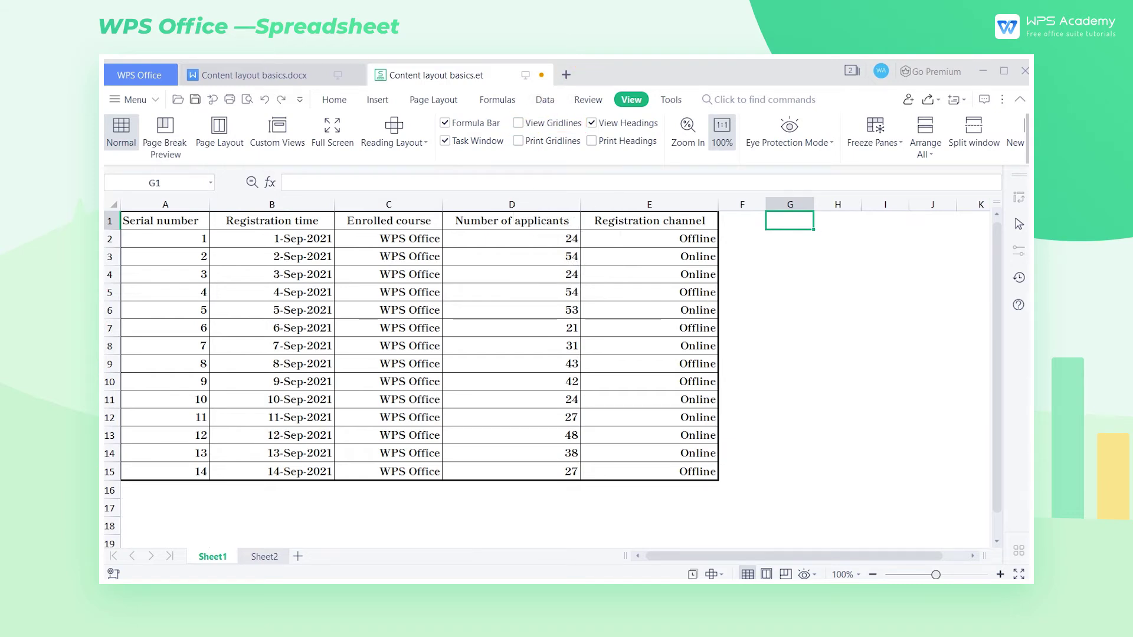
Step: Insert a blank row above the table's heading row
{"action": "left_click", "coordinate": [113, 220]}
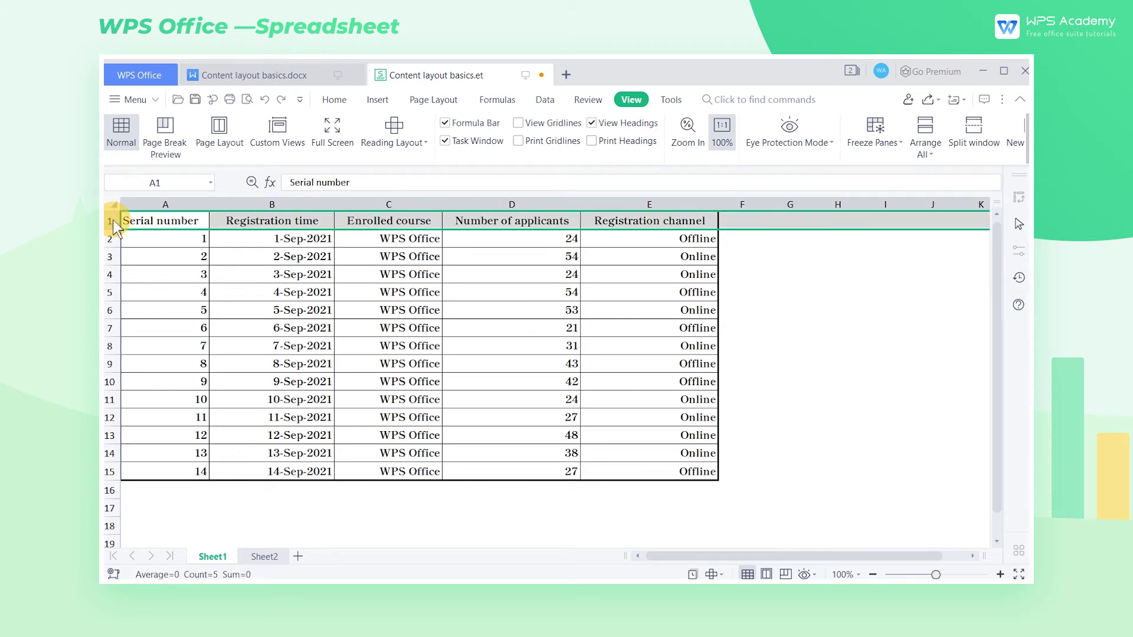
{"action": "right_click", "coordinate": [112, 220]}
{"action": "left_click", "coordinate": [157, 344]}
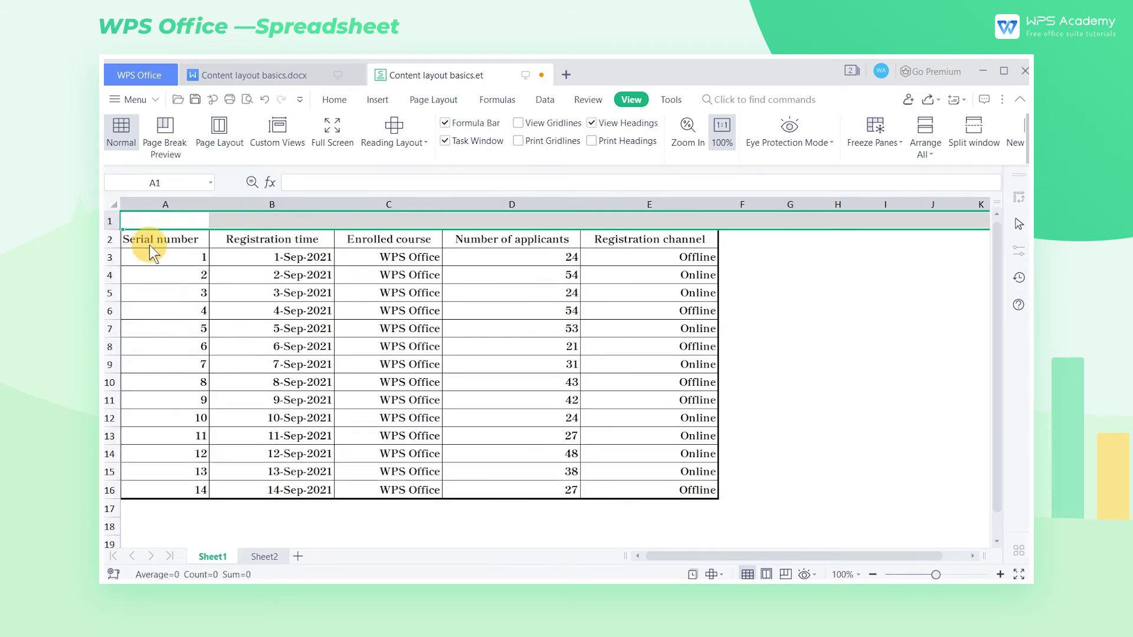
Step: Merge and center A1:E1 with the title 'WPS Academy Course Registration Status'
{"action": "left_click_drag", "start_coordinate": [144, 218], "coordinate": [599, 226]}
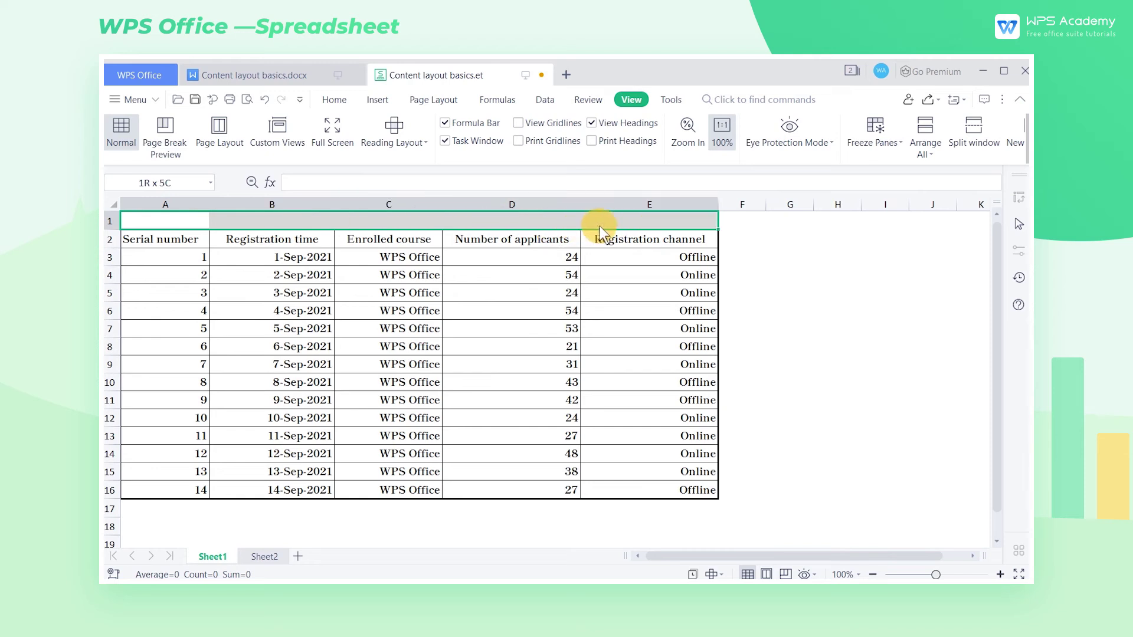
{"action": "left_click", "coordinate": [334, 100]}
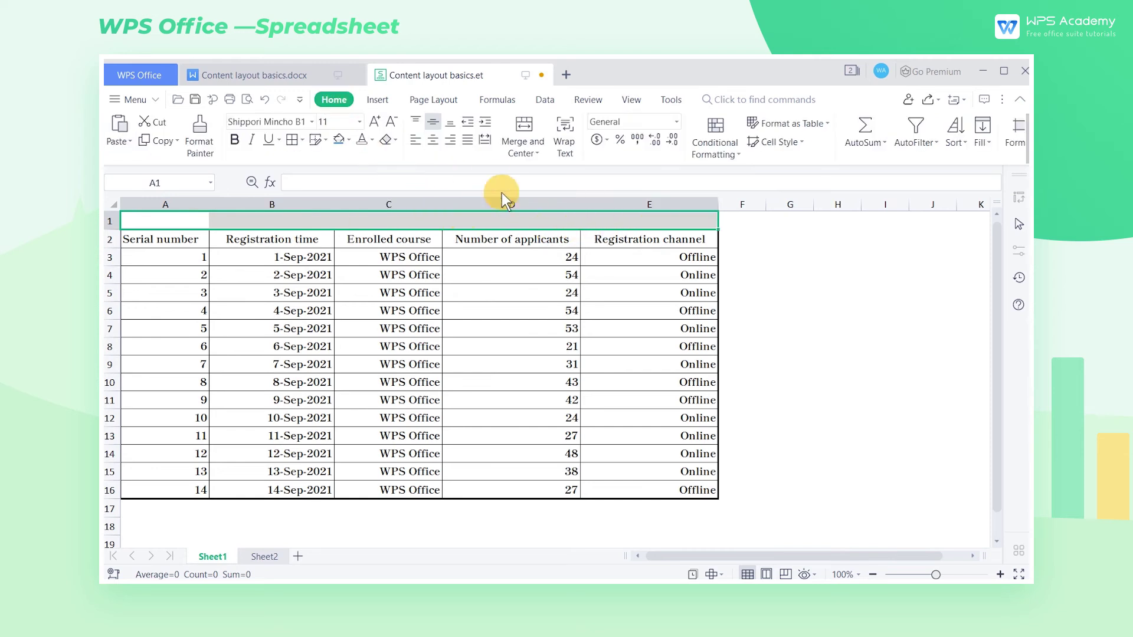
{"action": "left_click", "coordinate": [529, 126]}
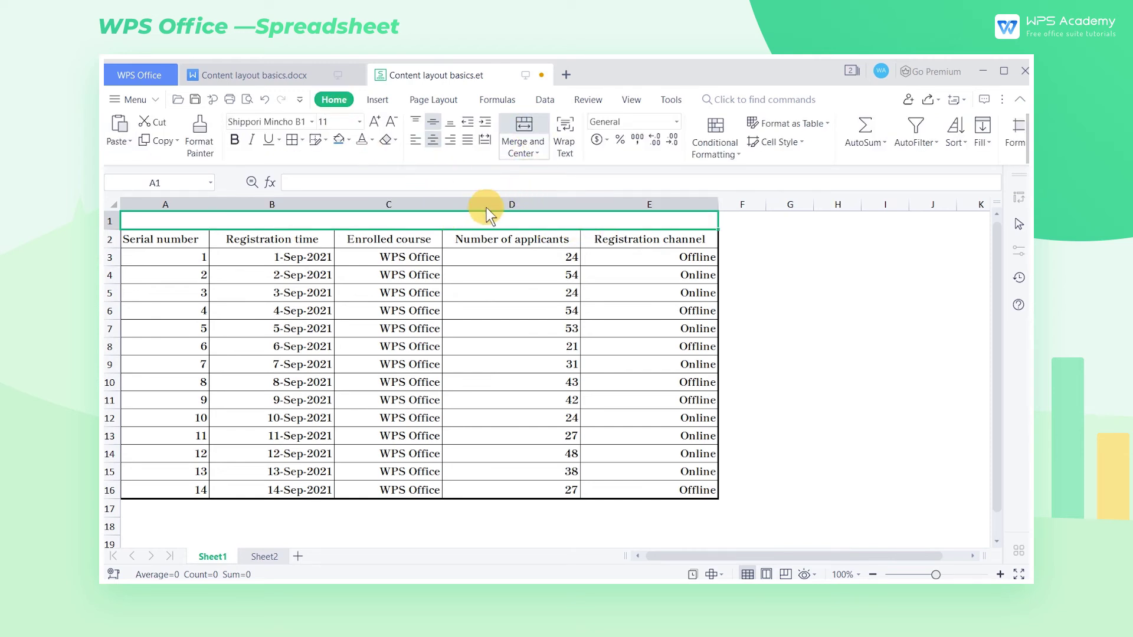
{"action": "type", "text": "WPS Academy Course Registration Status"}
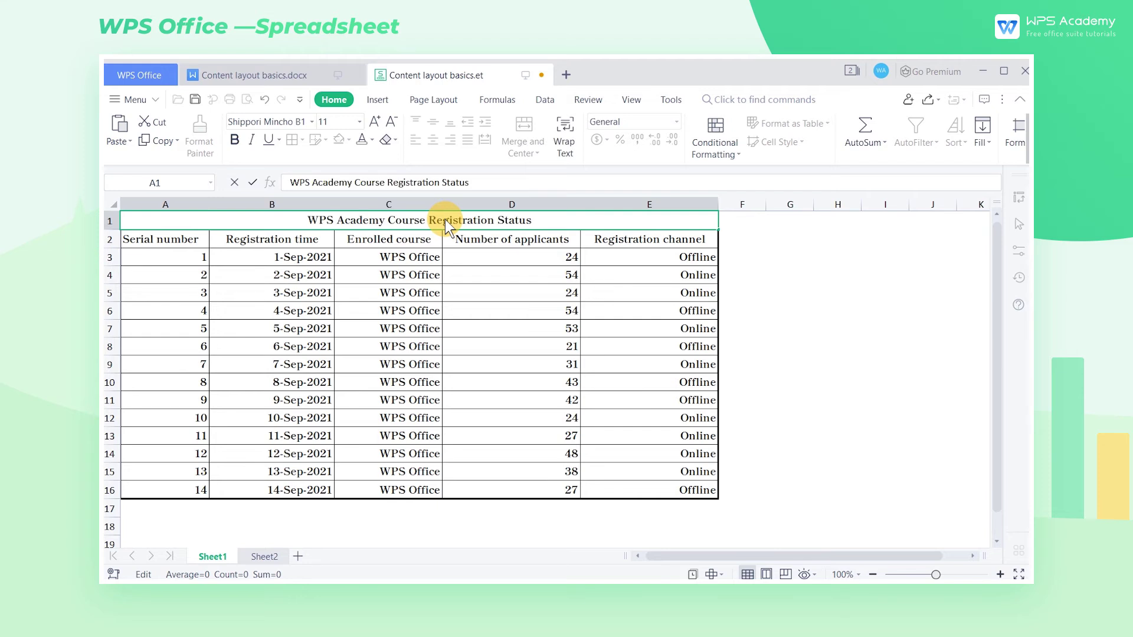
{"action": "left_click", "coordinate": [201, 278]}
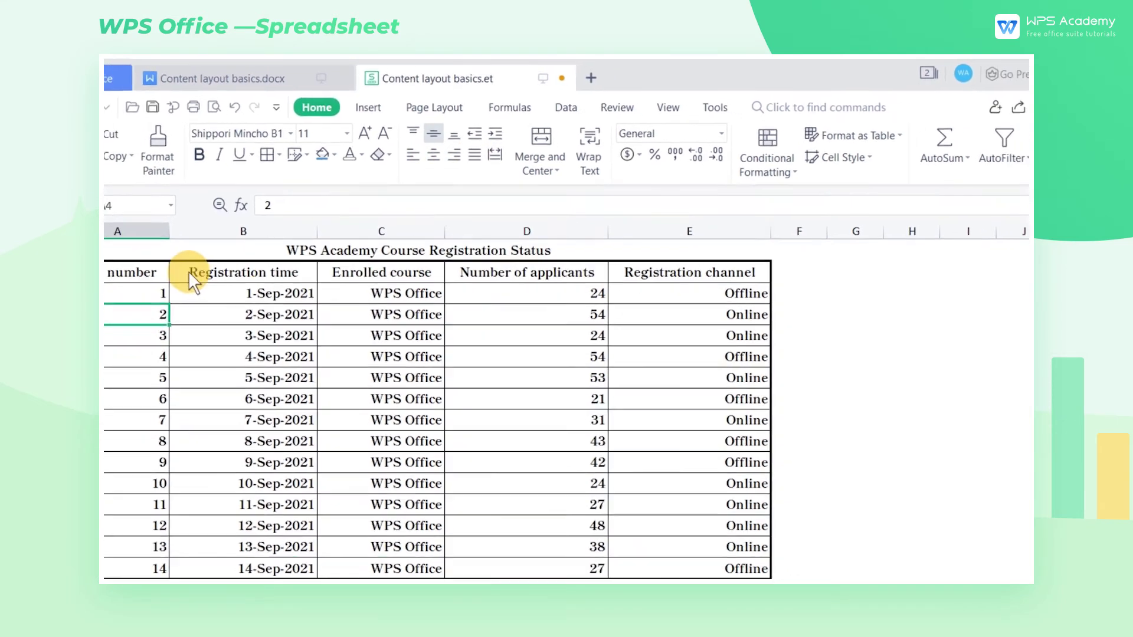
Step: Center-align all cells in A2:E16, headings and data
{"action": "left_click_drag", "start_coordinate": [189, 271], "coordinate": [654, 490]}
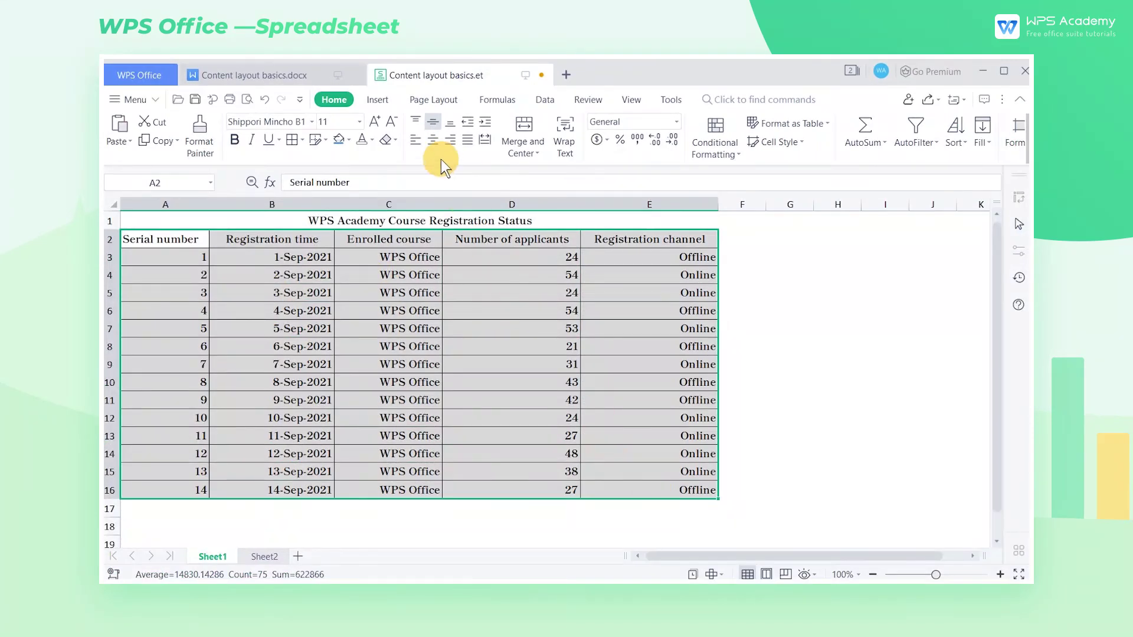
{"action": "left_click", "coordinate": [435, 147]}
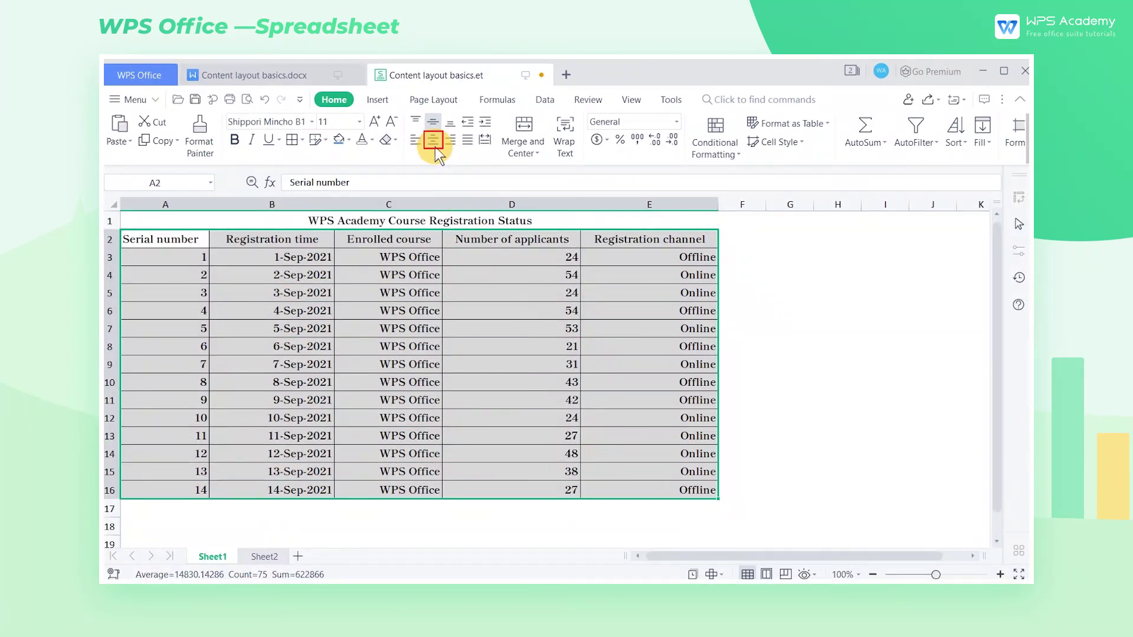
{"action": "left_click", "coordinate": [178, 264]}
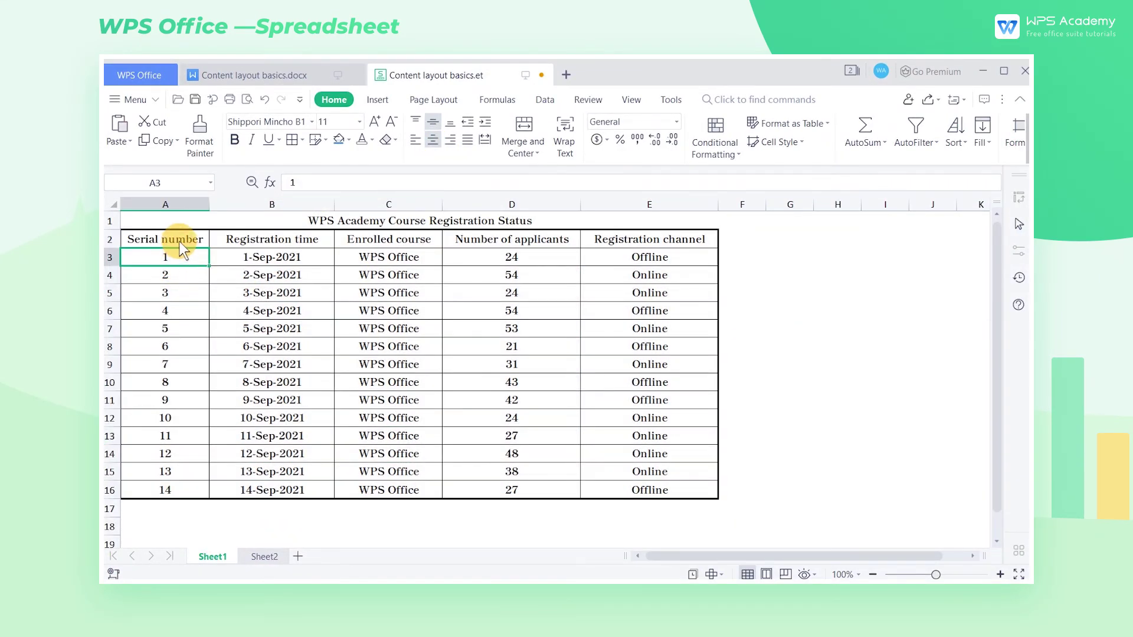
Step: Fill the heading cells A2:E2 blue and set their font color to white
{"action": "left_click_drag", "start_coordinate": [181, 242], "coordinate": [607, 239]}
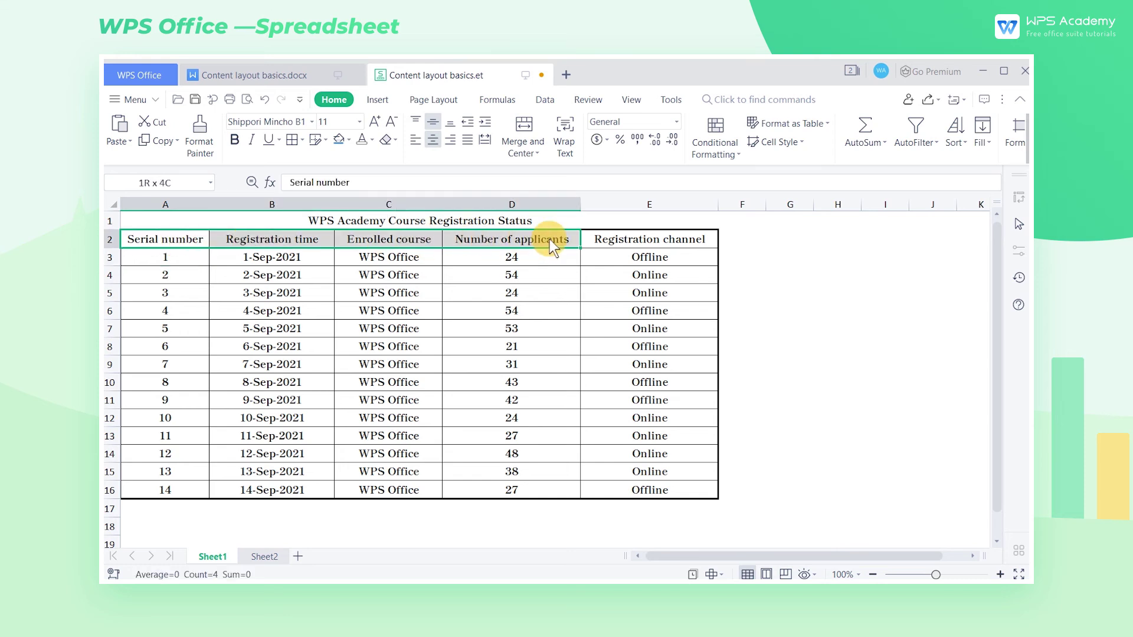
{"action": "left_click", "coordinate": [349, 141]}
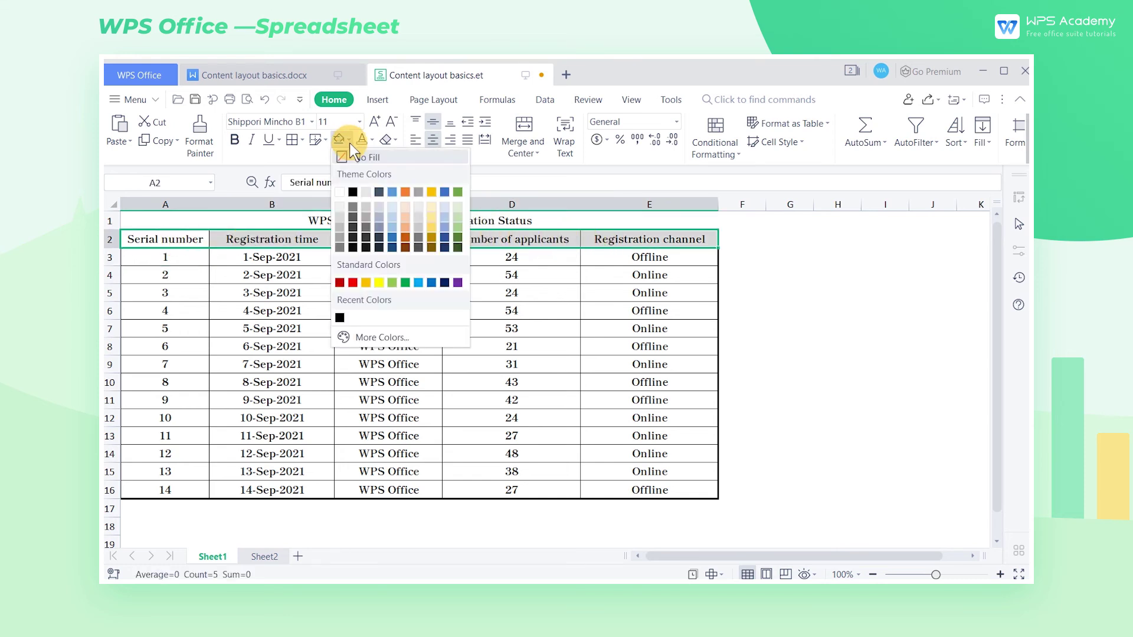
{"action": "left_click", "coordinate": [392, 192]}
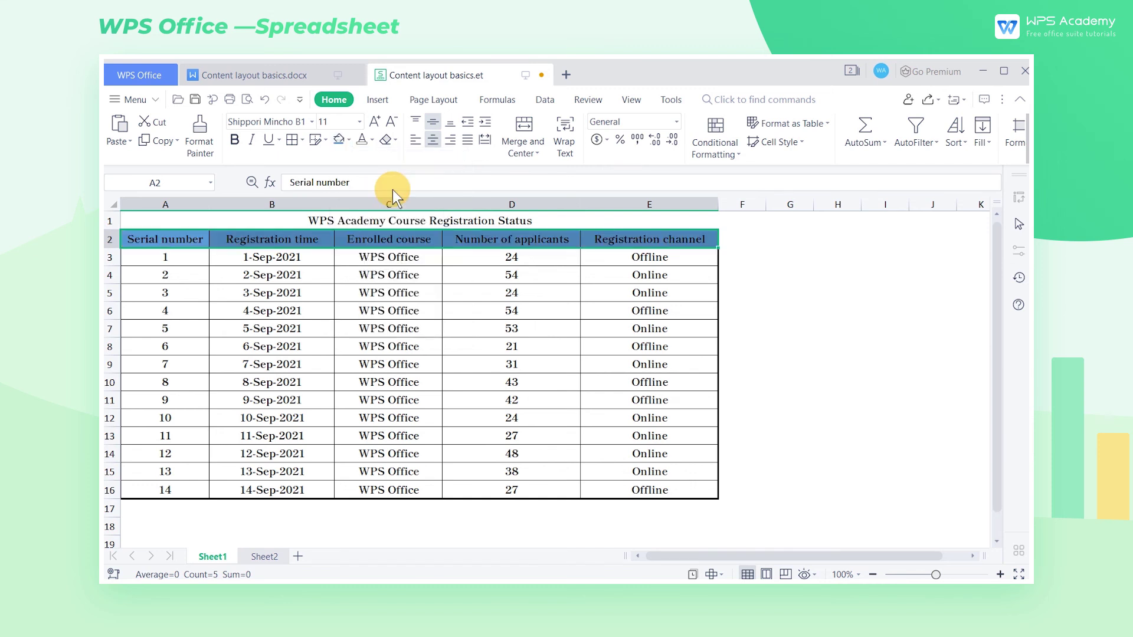
{"action": "left_click", "coordinate": [373, 148]}
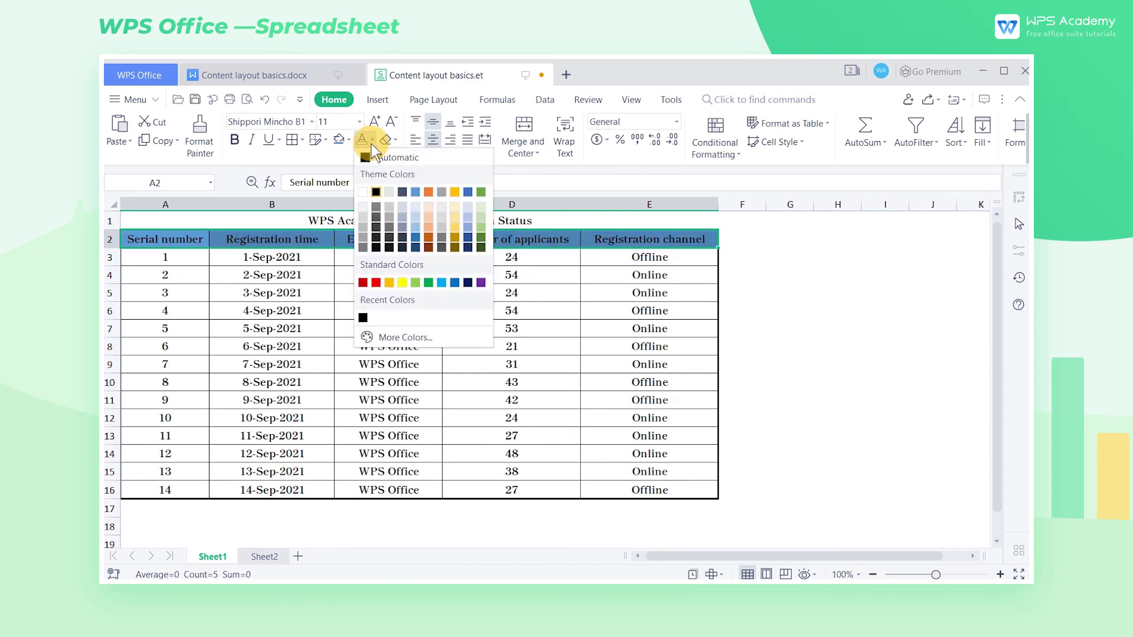
{"action": "left_click", "coordinate": [364, 192]}
{"action": "left_click", "coordinate": [790, 242]}
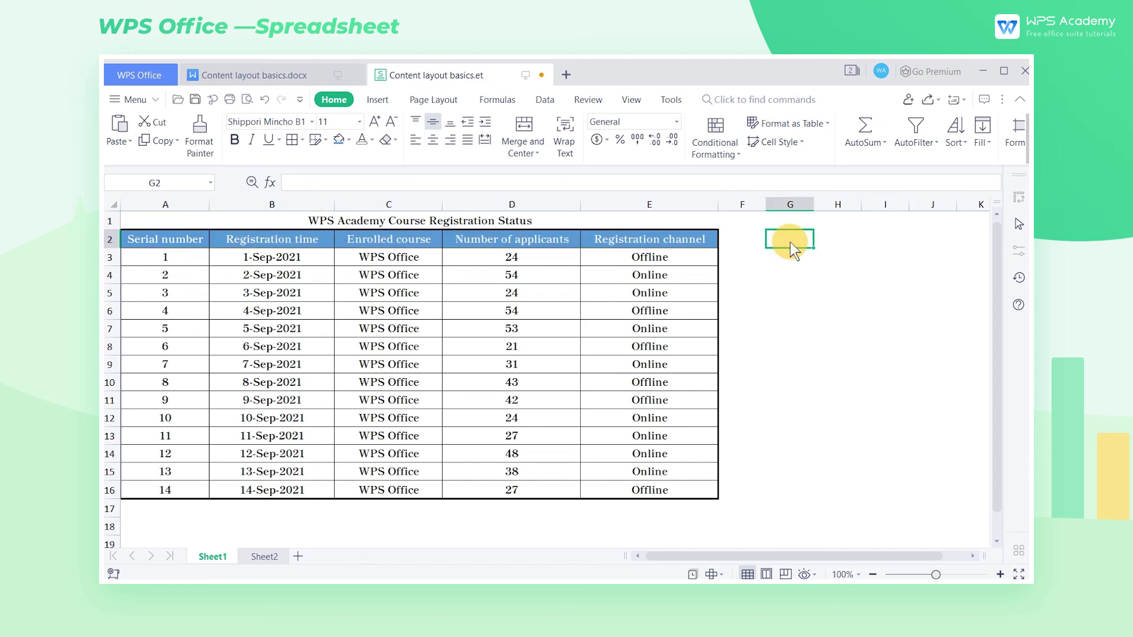